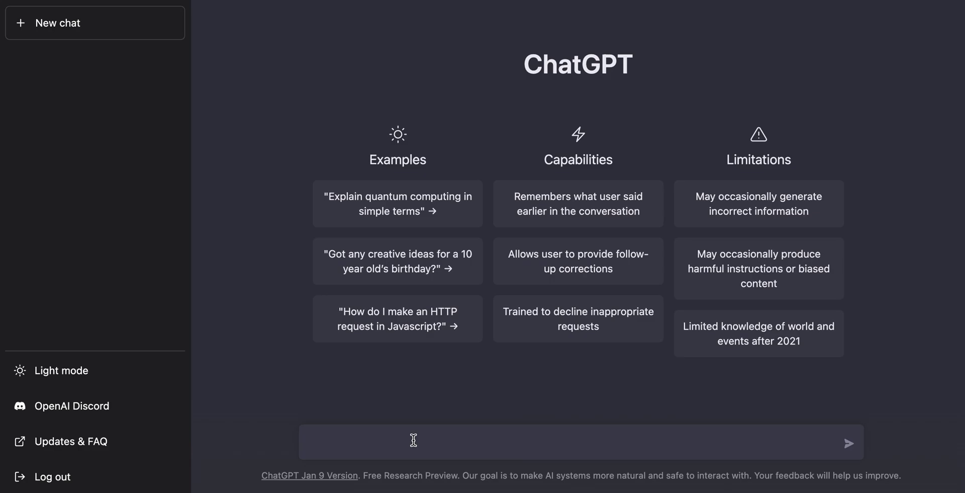
# Step: Ask ChatGPT "What's the difference between Dialogflow and GPT?"
pyautogui.write("What's the difference betwe")
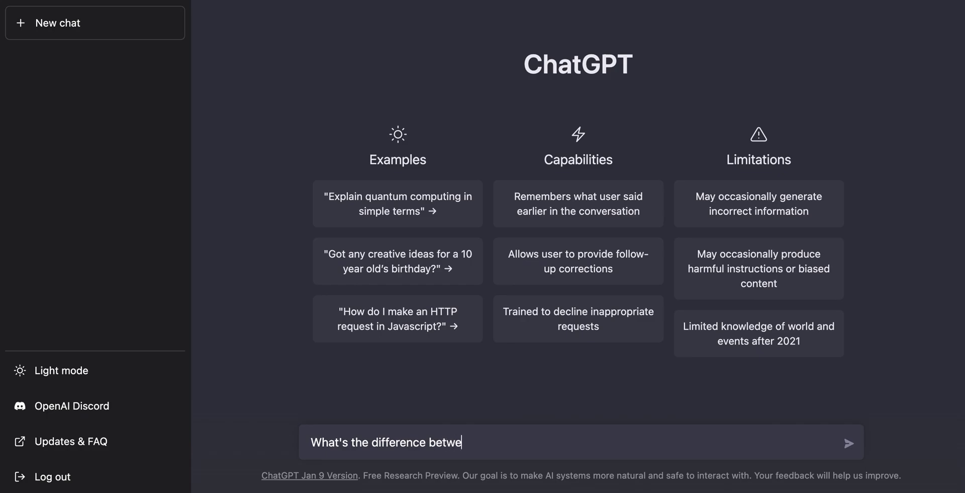
pyautogui.write('en Dialogflow and')
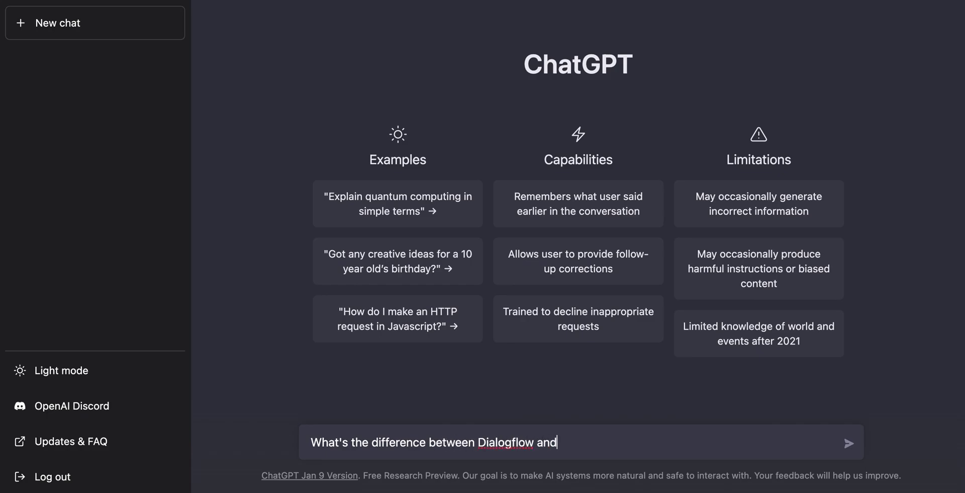
pyautogui.write(' GPT?')
pyautogui.press('Return')
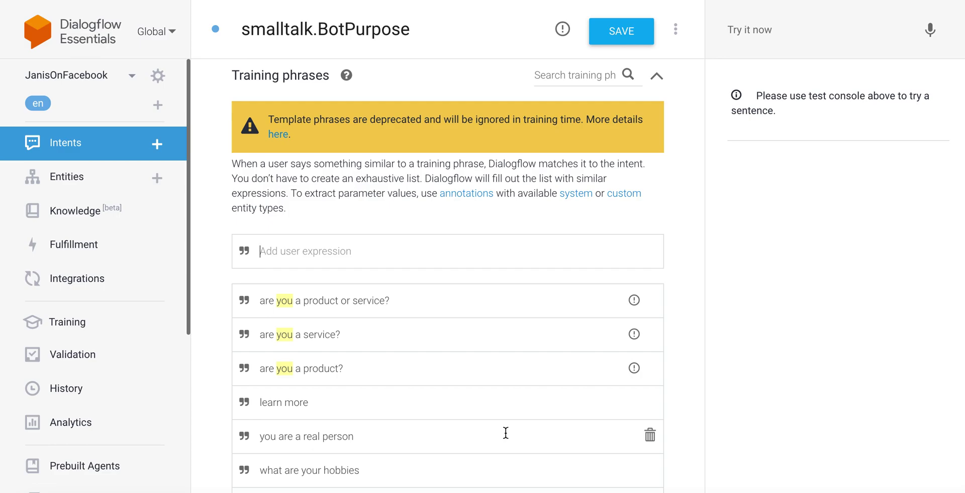
# Step: Scroll through the smalltalk.BotPurpose training phrases on the current page
pyautogui.scroll(-3, 505, 433)
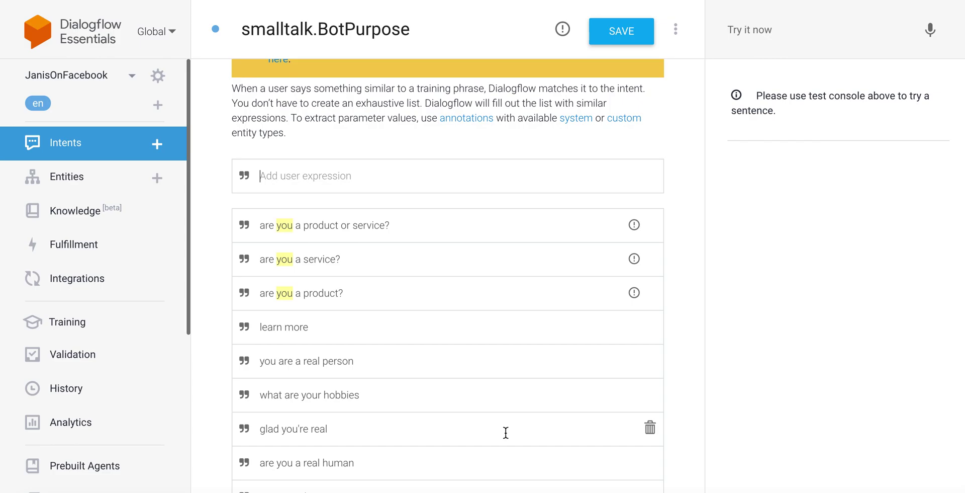
pyautogui.scroll(-1, 505, 433)
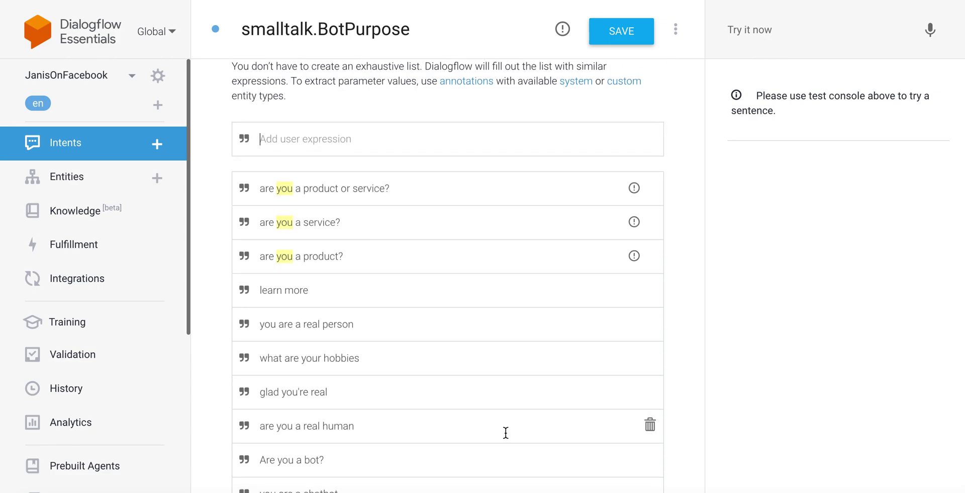
pyautogui.scroll(-7, 505, 432)
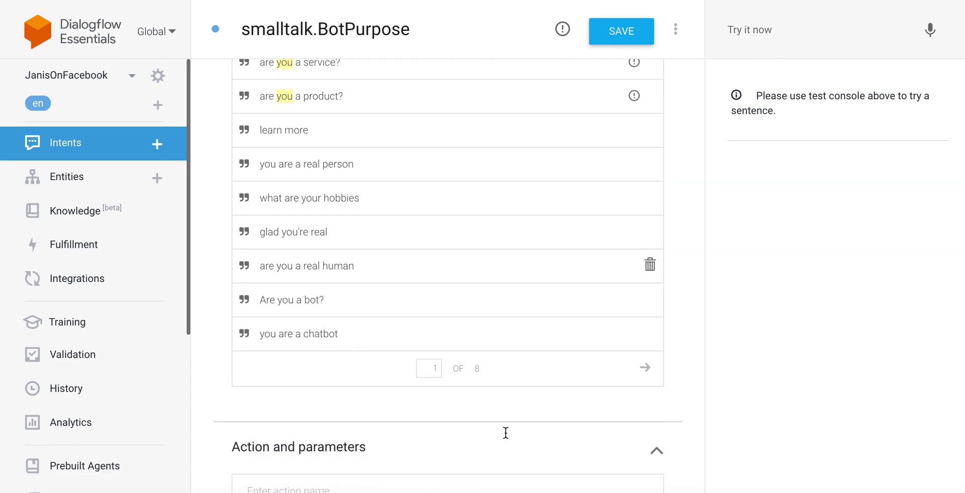
pyautogui.scroll(-3, 505, 431)
pyautogui.scroll(6, 505, 432)
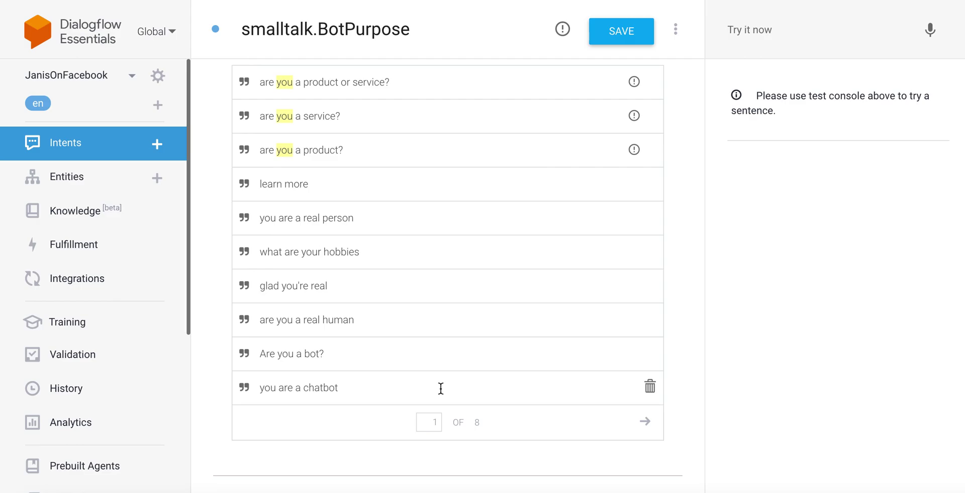
pyautogui.scroll(-1, 441, 388)
pyautogui.scroll(-2, 441, 387)
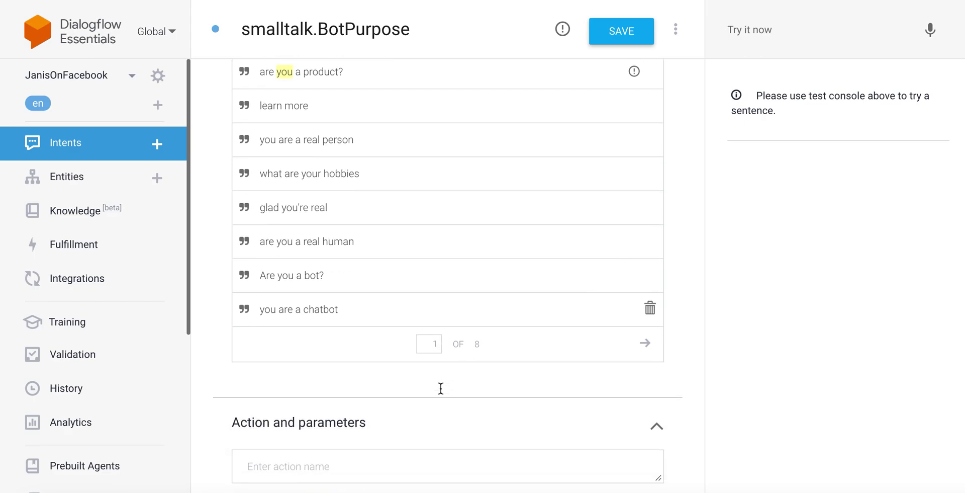
pyautogui.scroll(1, 440, 388)
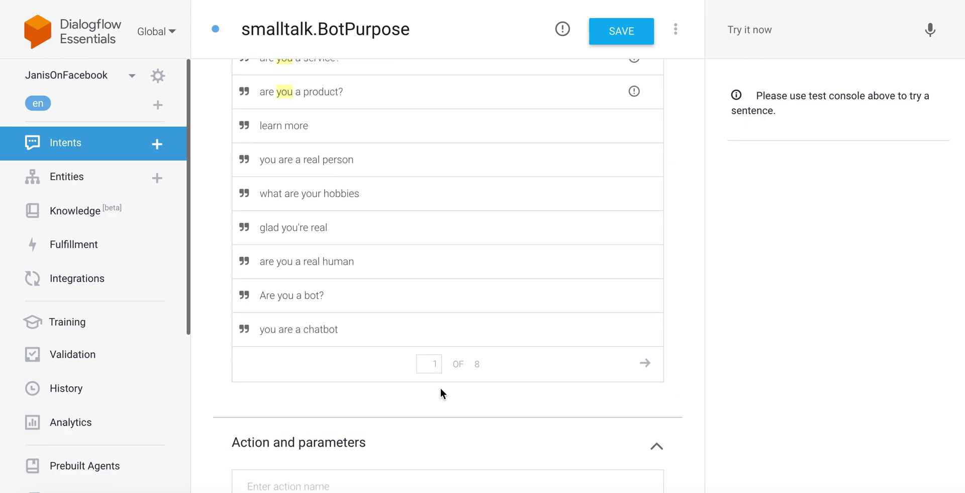
# Step: Page forward to page 4 of 8 of the training phrases, then back to page 3
pyautogui.click(646, 363)
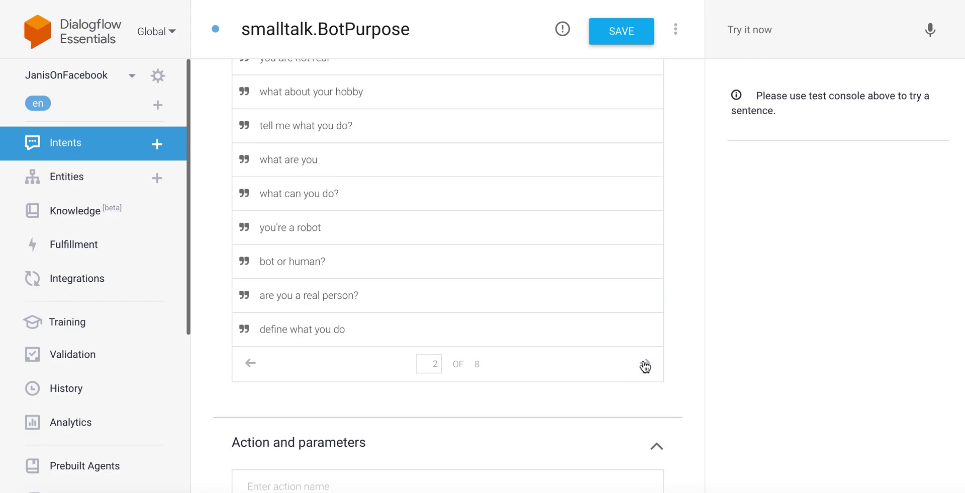
pyautogui.click(646, 363)
pyautogui.click(645, 363)
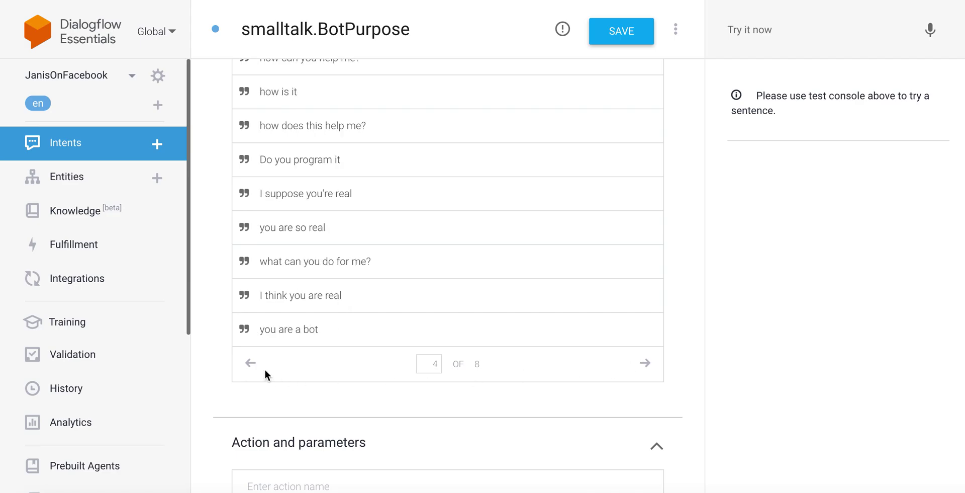
pyautogui.click(251, 363)
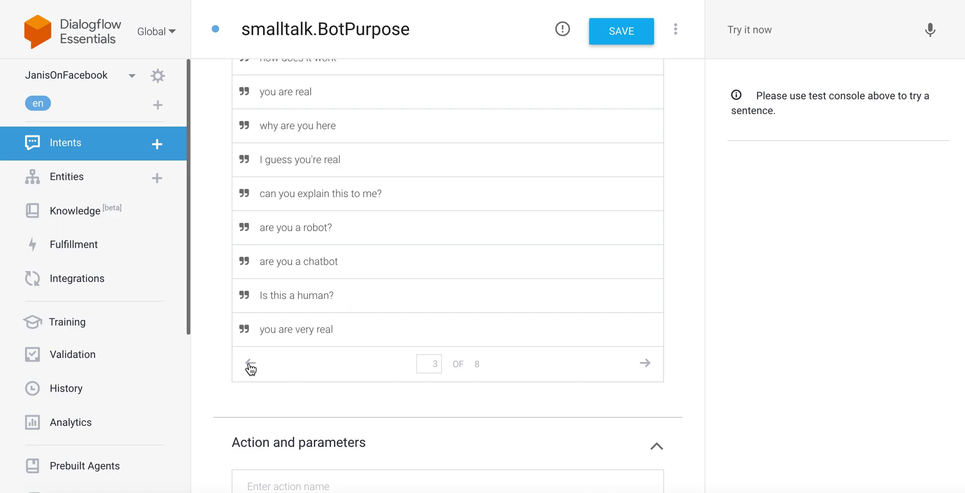
pyautogui.scroll(3, 520, 393)
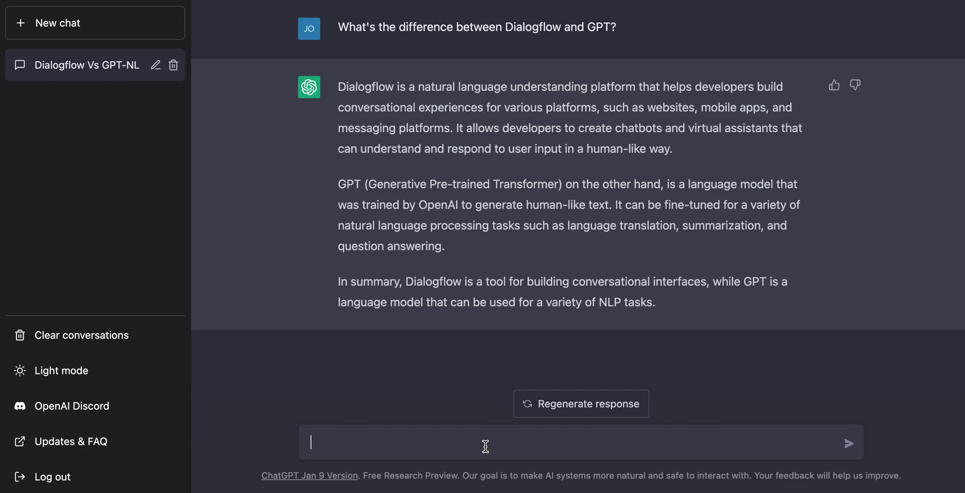
# Step: Ask ChatGPT "Generate NLP training phrases for when users ask about the status of an order?"
pyautogui.write('Generate NL')
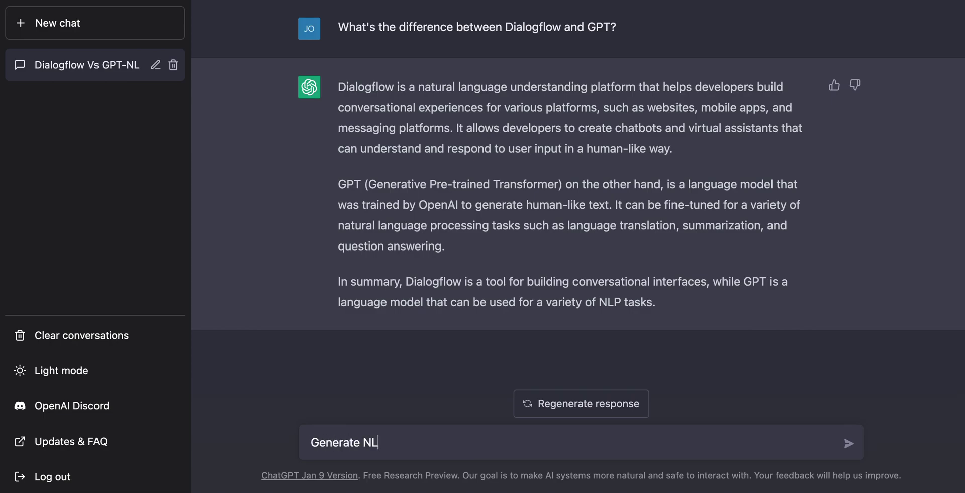
pyautogui.write('P training phras')
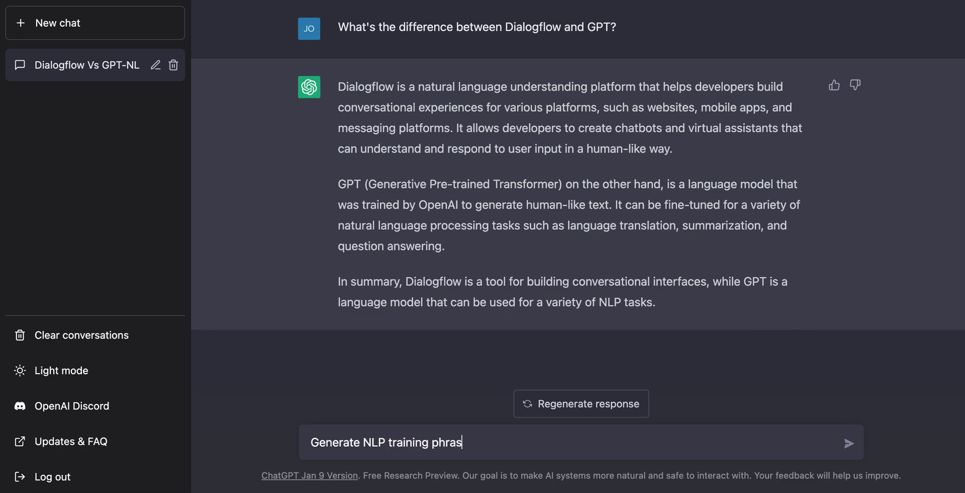
pyautogui.write('es for when users ask ')
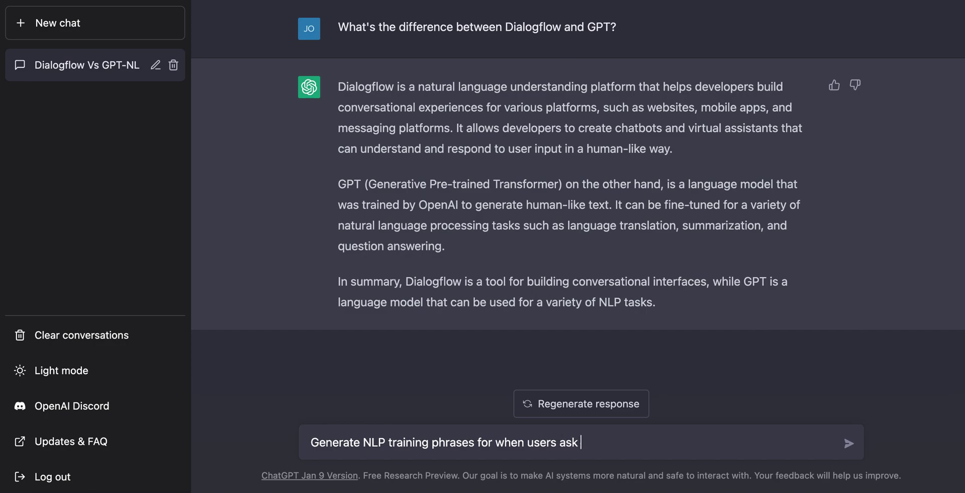
pyautogui.write('about the status ')
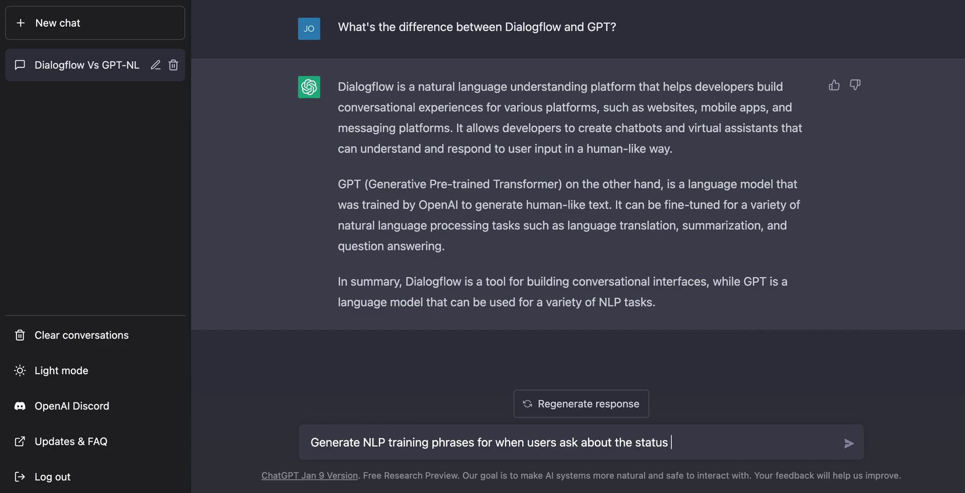
pyautogui.write('of an order')
pyautogui.write('?')
pyautogui.press('Return')
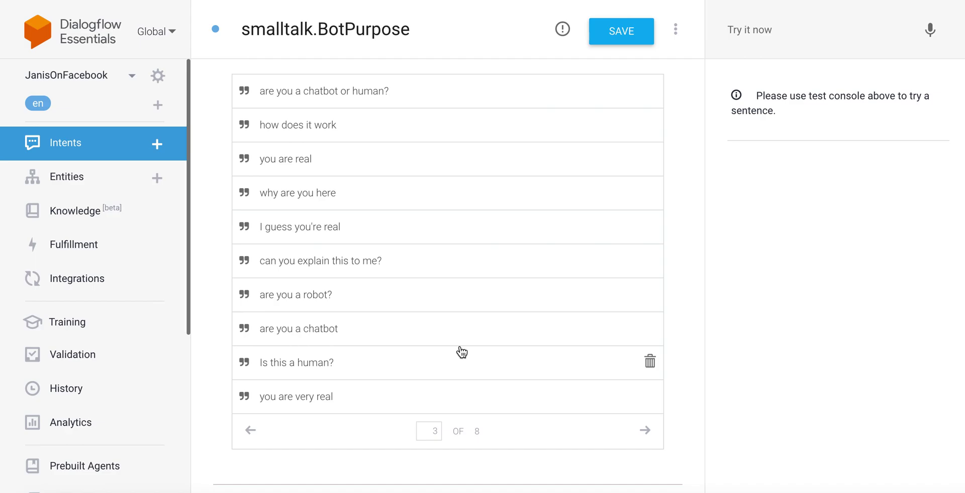
# Step: Scroll down to the "I'll help you:" text reply and the flow custom payload
pyautogui.scroll(3, 437, 330)
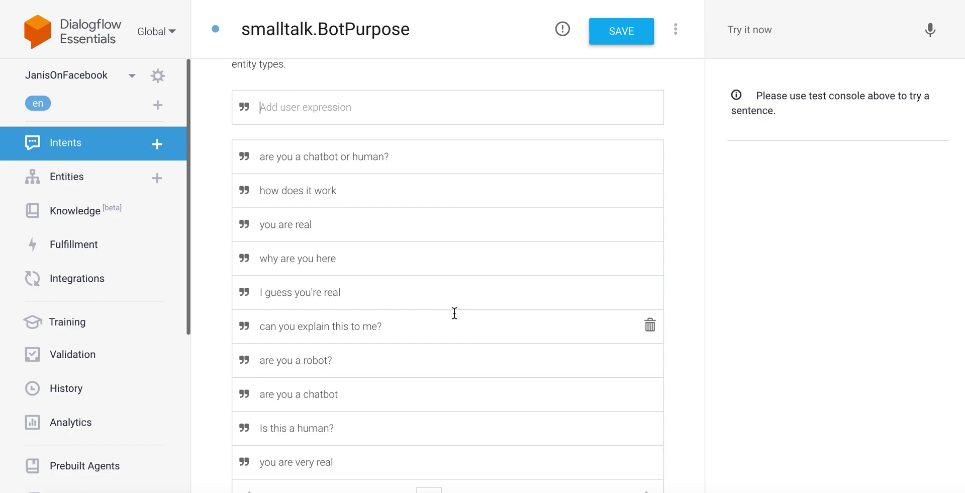
pyautogui.scroll(-1, 455, 313)
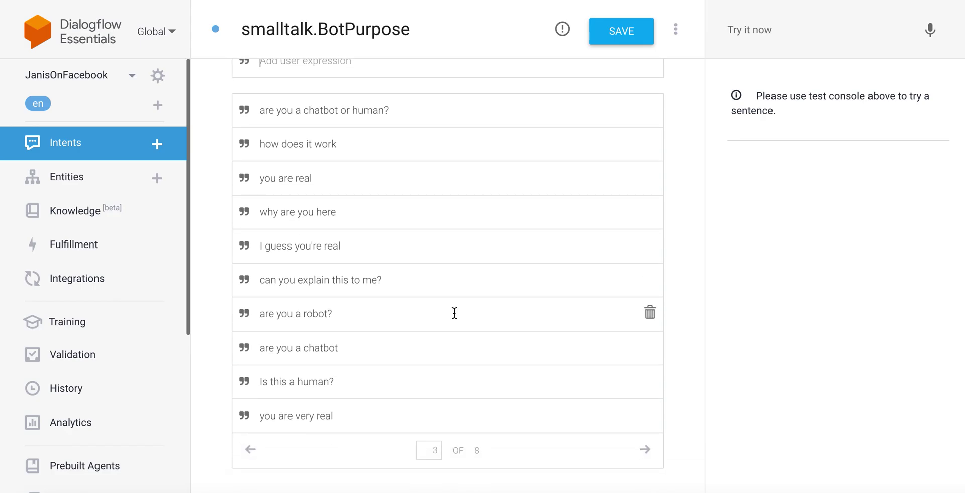
pyautogui.scroll(-10, 454, 313)
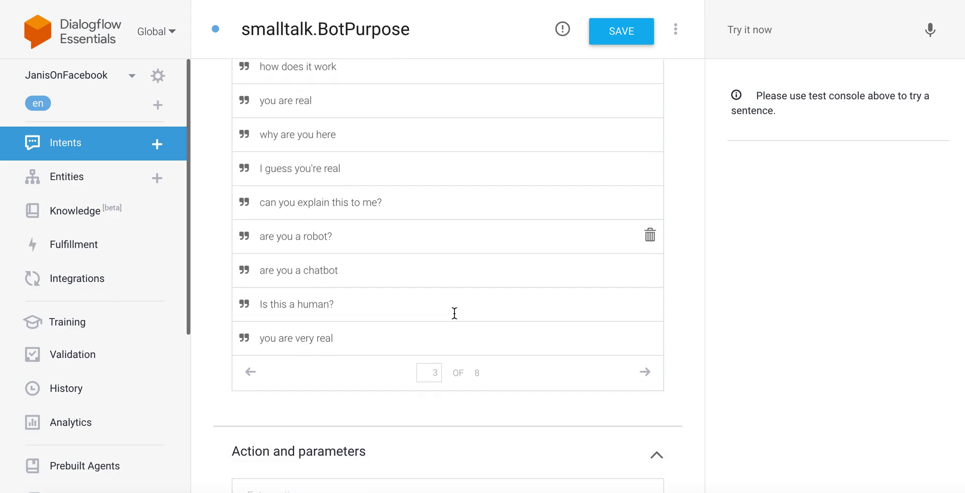
pyautogui.scroll(-1, 455, 313)
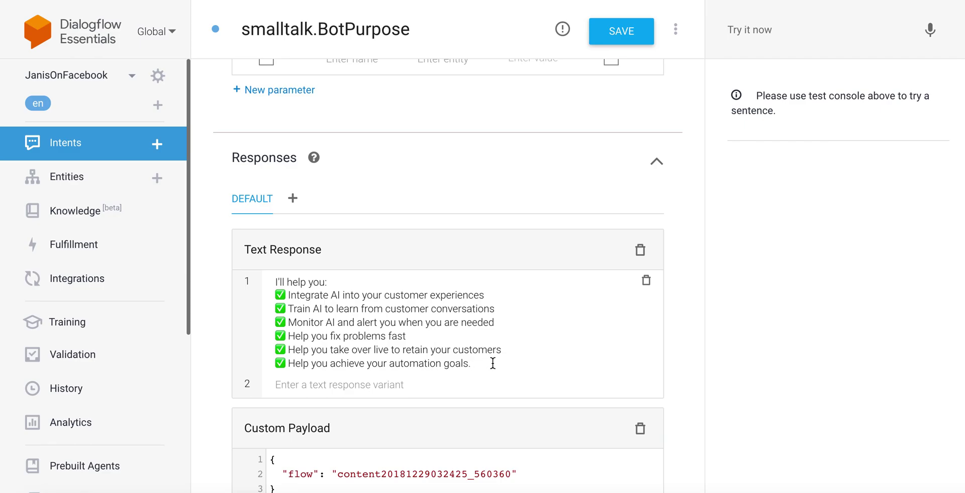
pyautogui.scroll(-1, 492, 362)
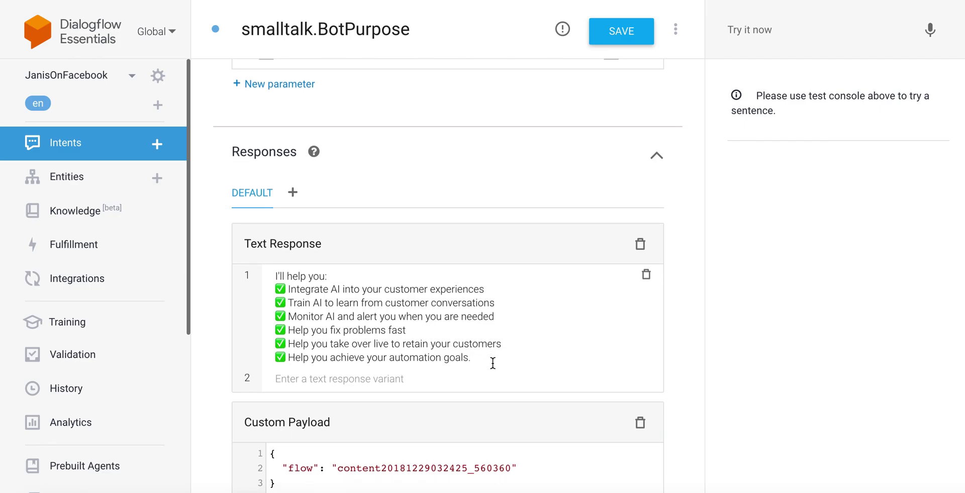
pyautogui.scroll(10, 493, 362)
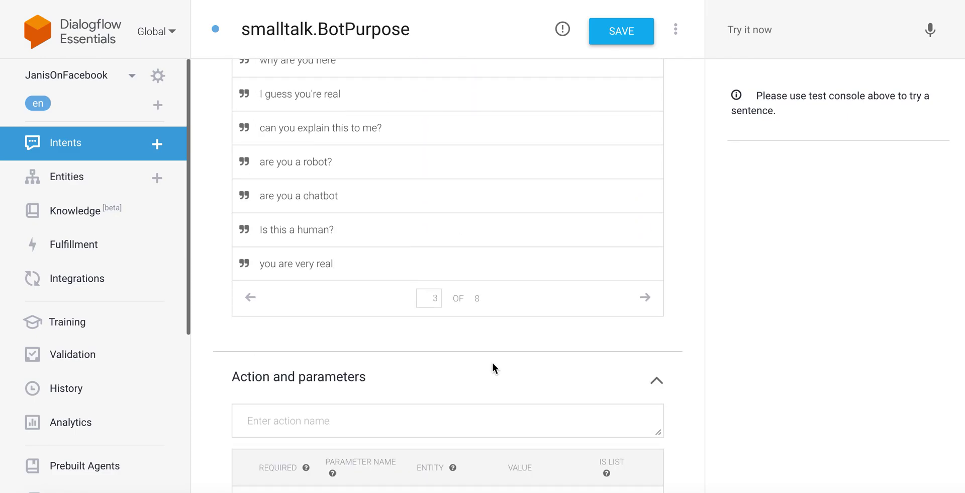
pyautogui.scroll(2, 493, 361)
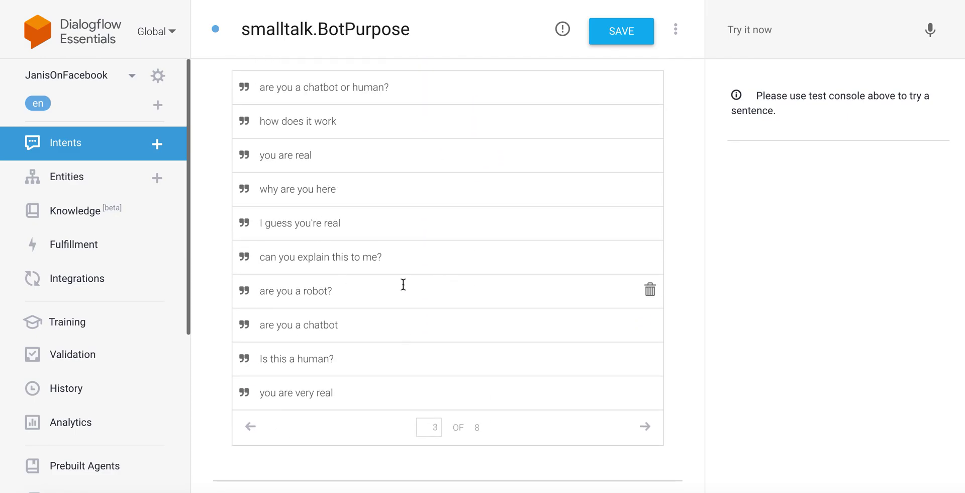
pyautogui.scroll(-10, 451, 408)
pyautogui.scroll(-2, 451, 408)
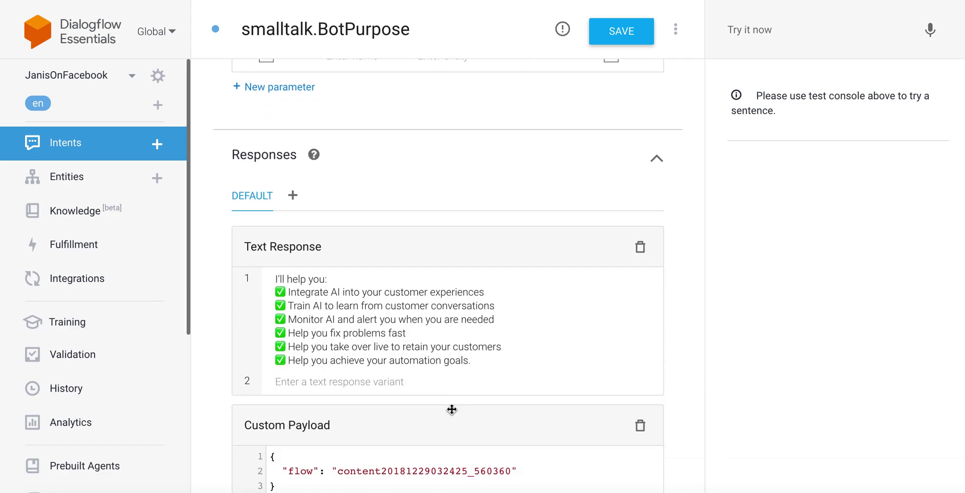
pyautogui.scroll(-1, 344, 317)
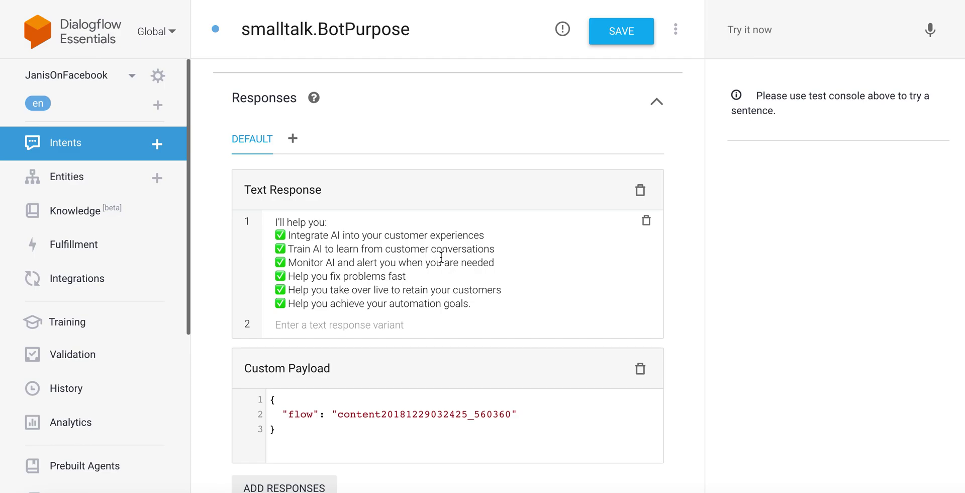
pyautogui.scroll(-1, 441, 256)
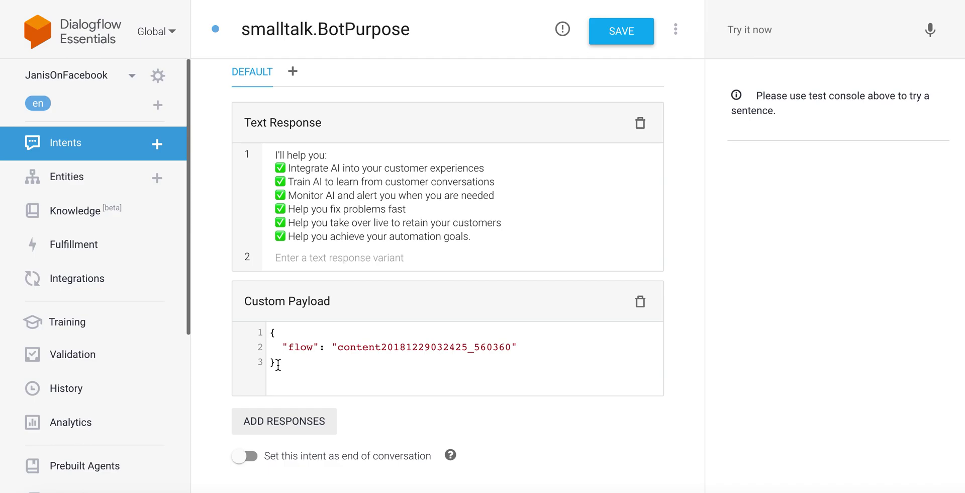
pyautogui.moveTo(281, 361); pyautogui.dragTo(365, 318)
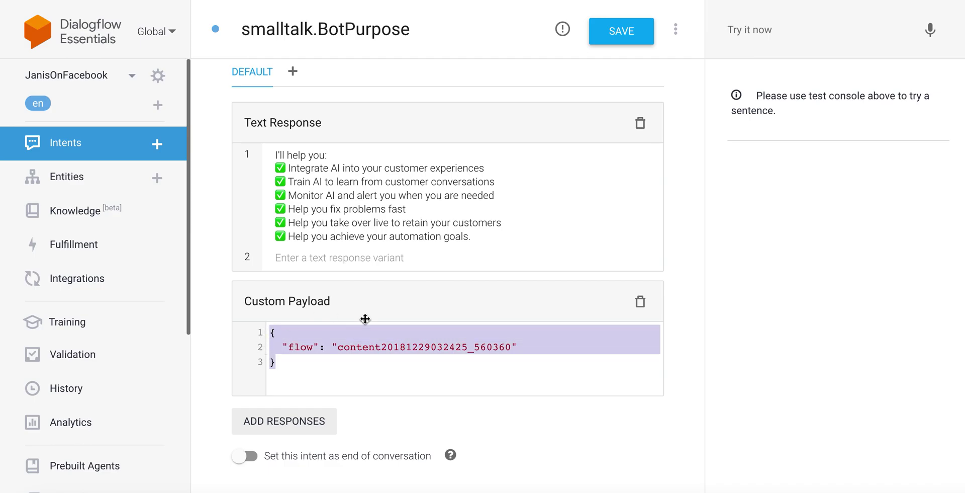
pyautogui.click(388, 348)
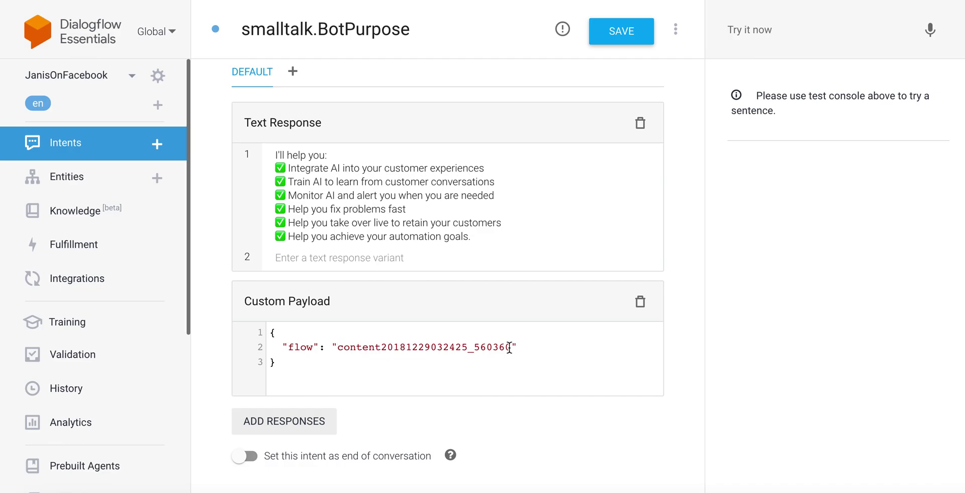
pyautogui.moveTo(510, 346); pyautogui.dragTo(336, 352)
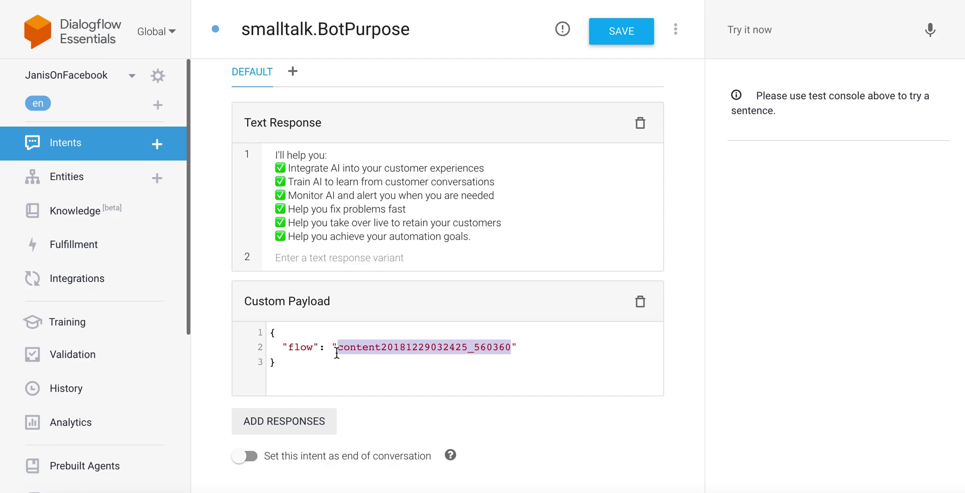
pyautogui.click(337, 352)
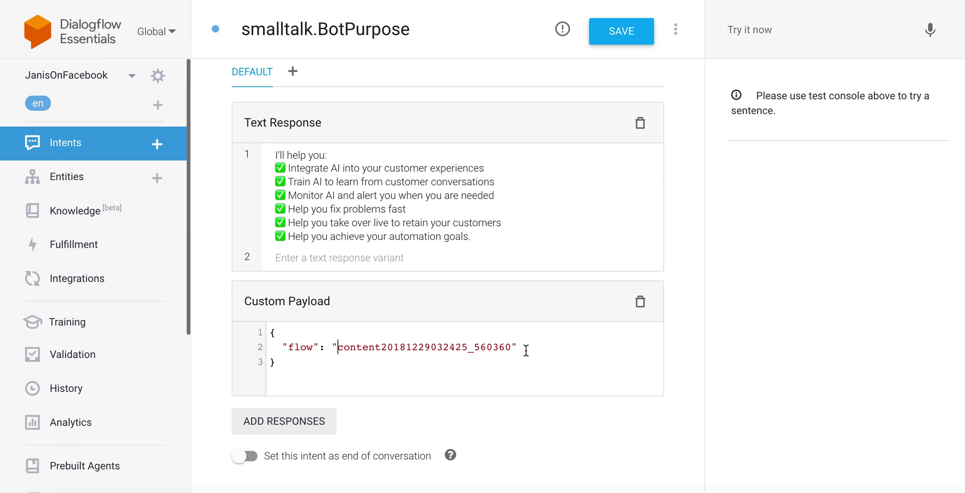
pyautogui.scroll(4, 526, 350)
pyautogui.scroll(-5, 525, 349)
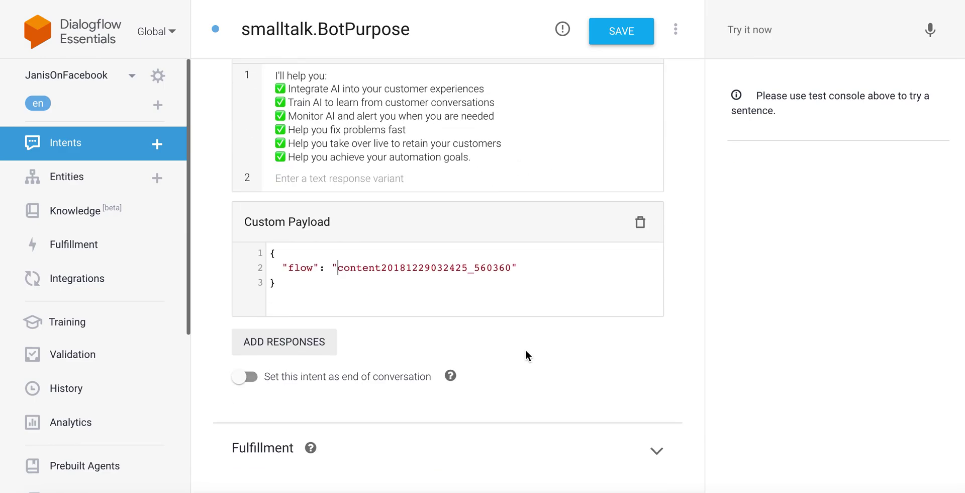
pyautogui.scroll(1, 526, 356)
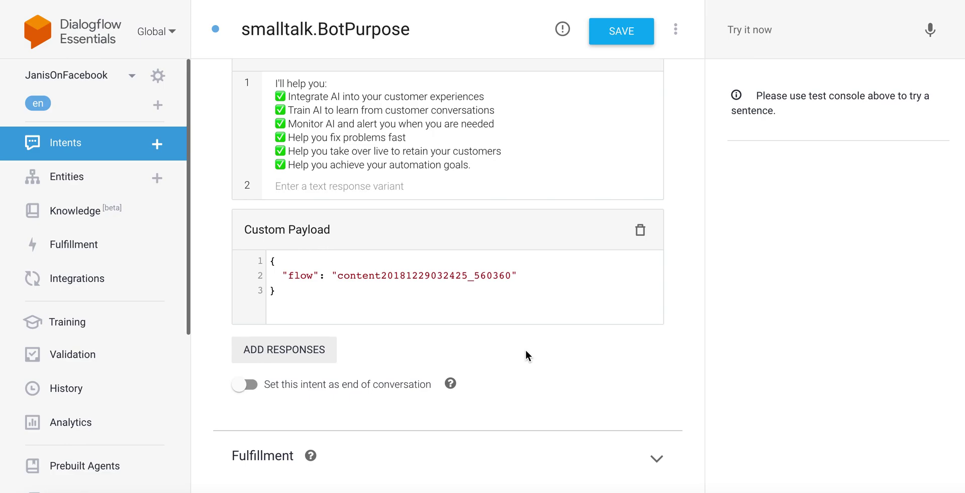
pyautogui.scroll(4, 526, 352)
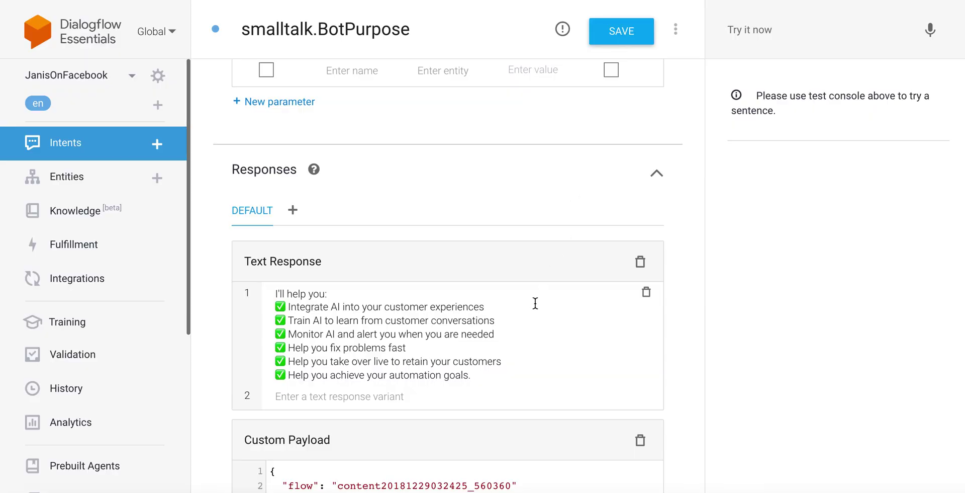
pyautogui.scroll(15, 536, 304)
pyautogui.scroll(-3, 535, 303)
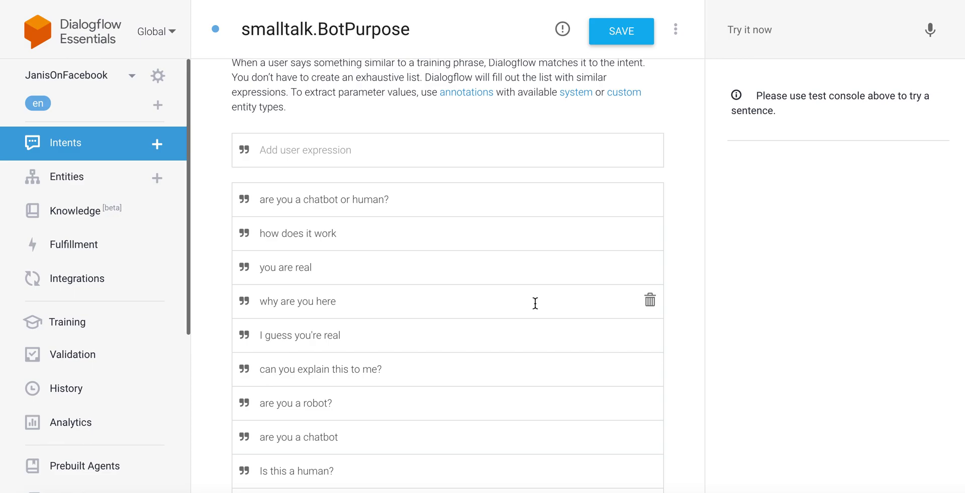
pyautogui.scroll(-2, 535, 303)
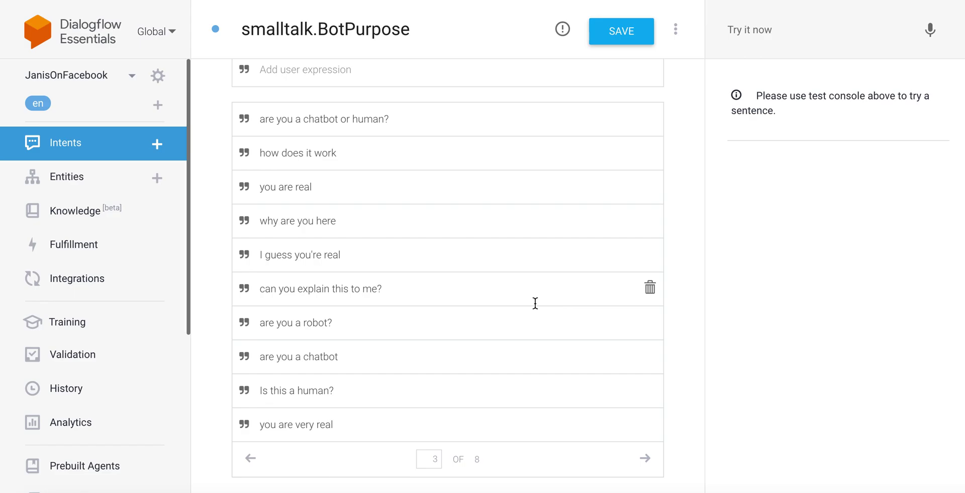
pyautogui.scroll(-1, 535, 302)
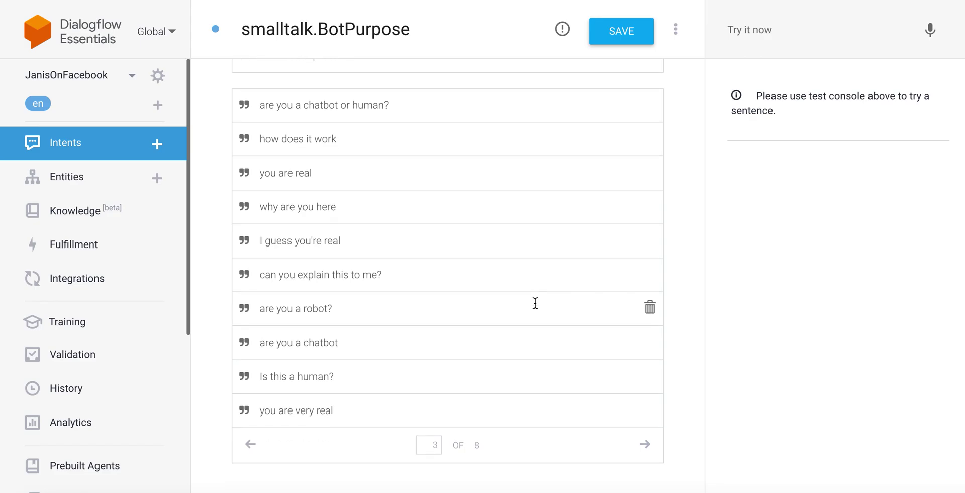
pyautogui.scroll(-5, 535, 302)
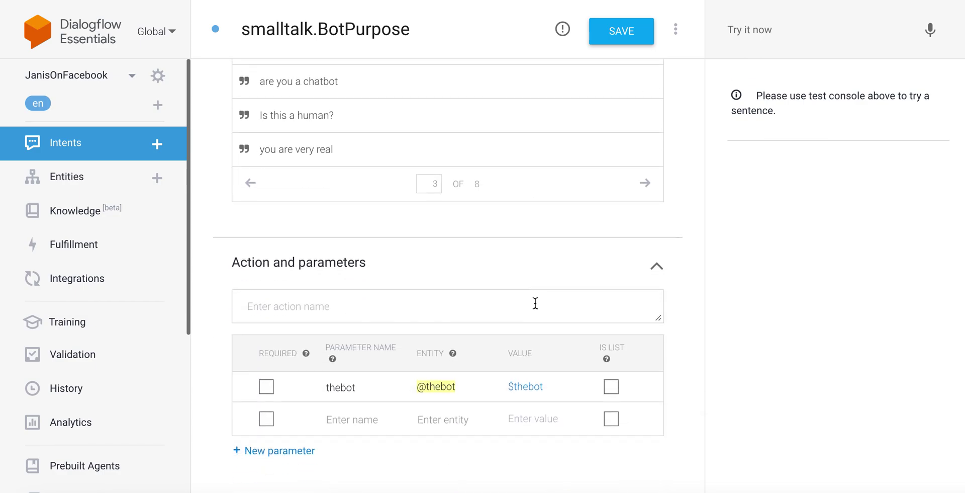
pyautogui.scroll(-6, 535, 302)
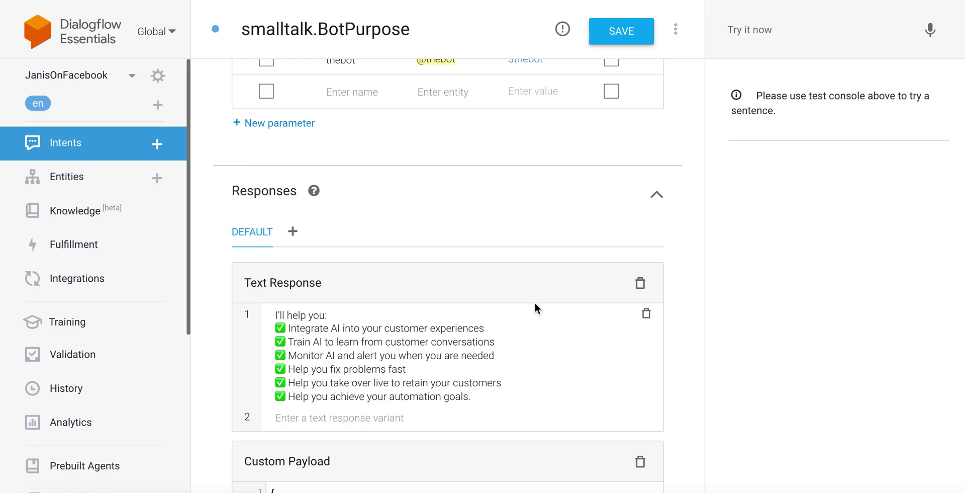
pyautogui.scroll(10, 534, 303)
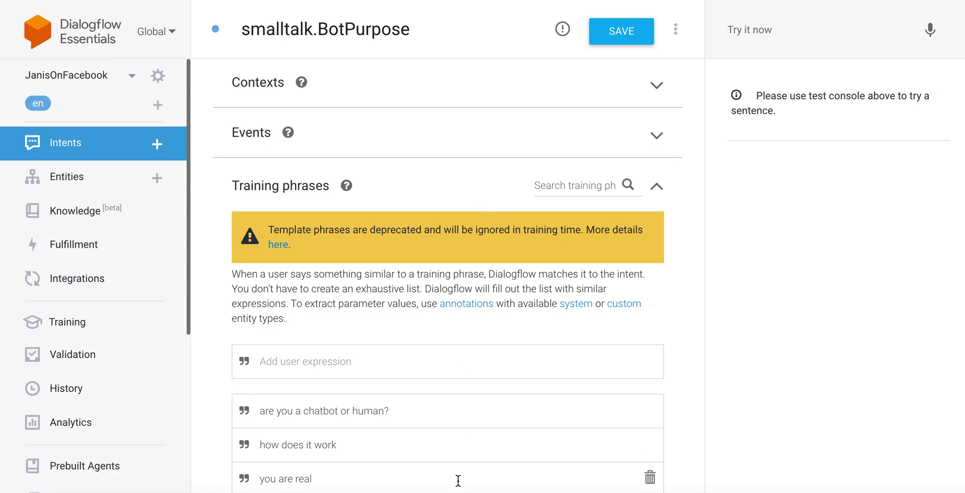
pyautogui.scroll(-5, 523, 430)
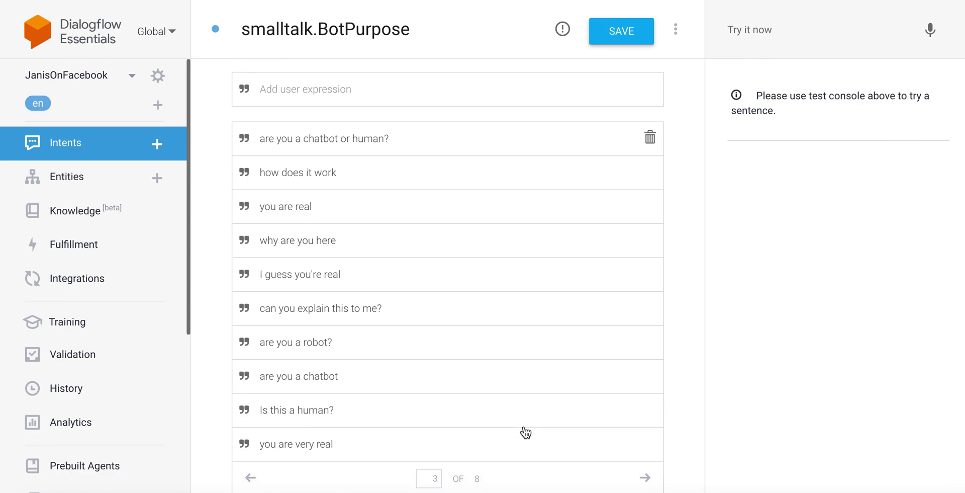
pyautogui.scroll(-2, 525, 431)
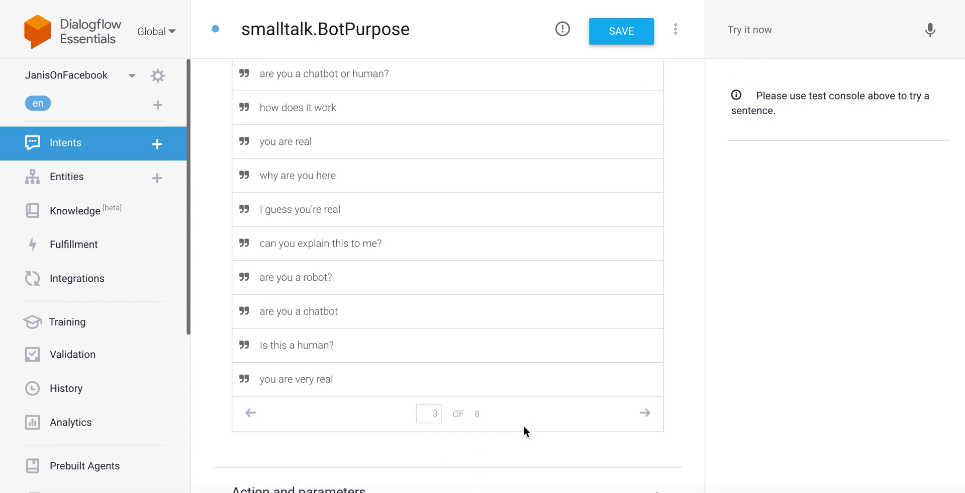
pyautogui.scroll(-5, 524, 425)
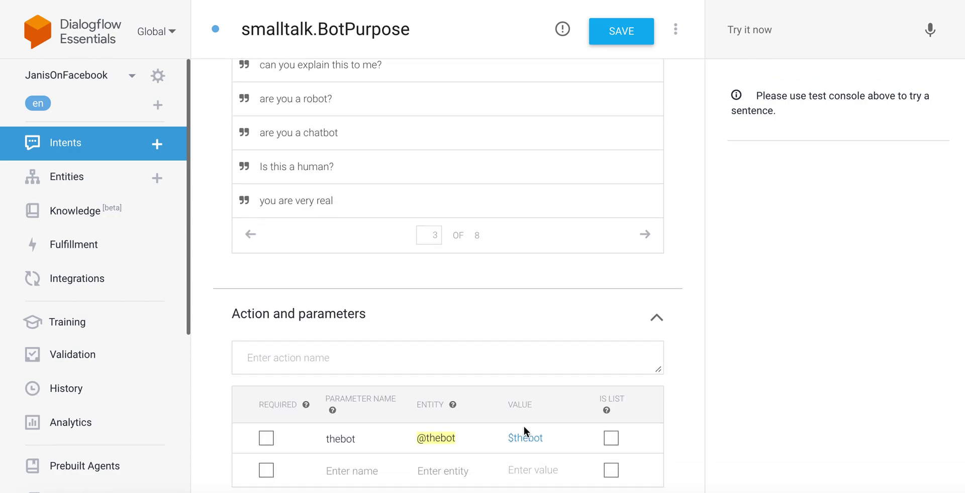
pyautogui.scroll(-5, 524, 427)
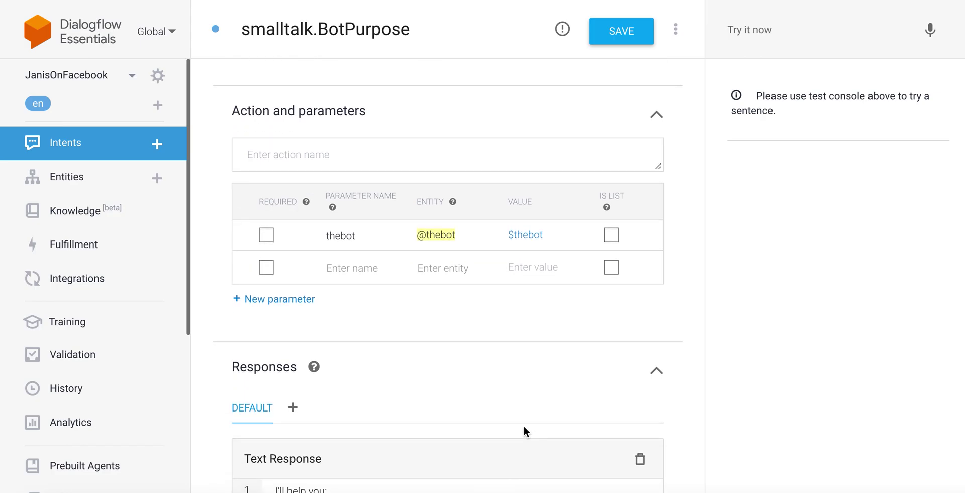
pyautogui.scroll(-4, 524, 427)
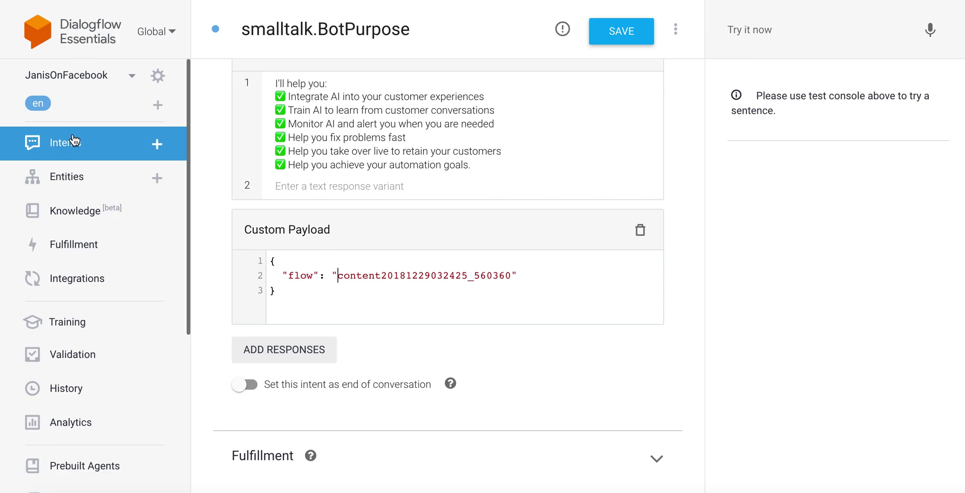
pyautogui.click(76, 146)
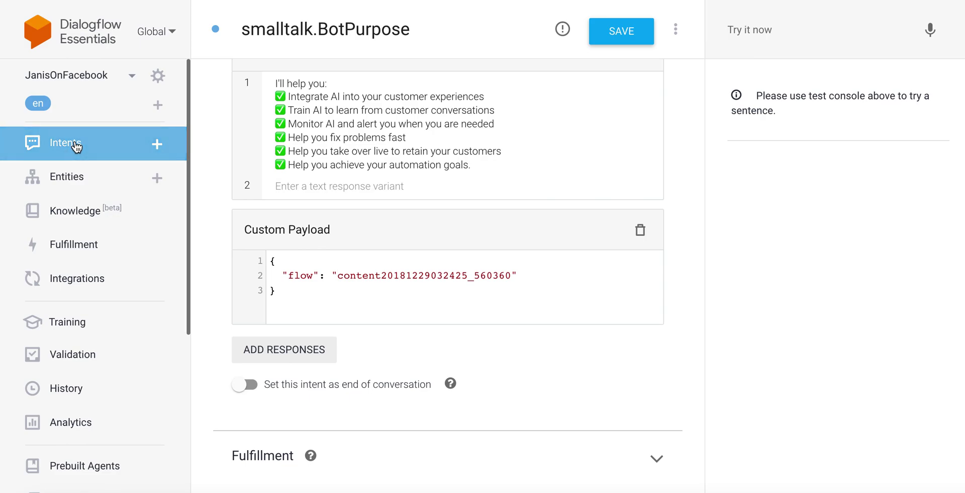
# Step: Discard the smalltalk.BotPurpose edits and scroll to the Default Fallback Intent's custom payload response
pyautogui.click(613, 67)
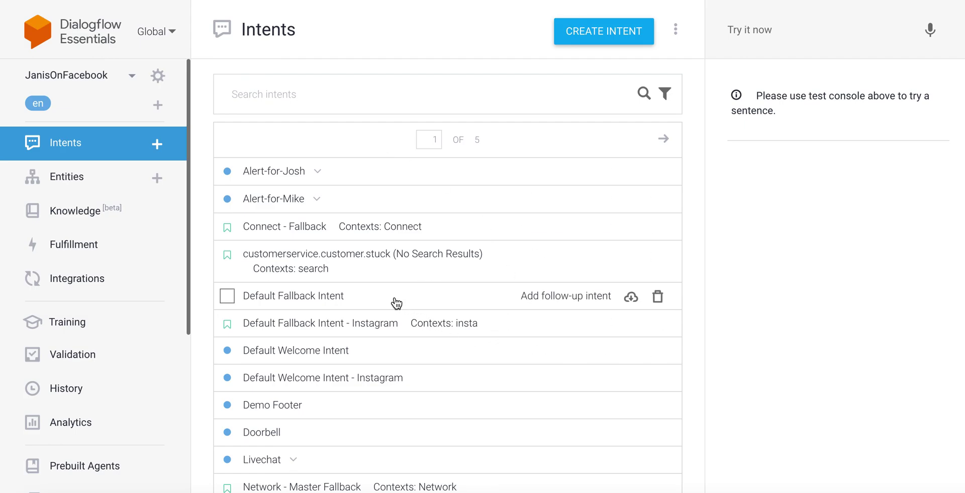
pyautogui.click(397, 302)
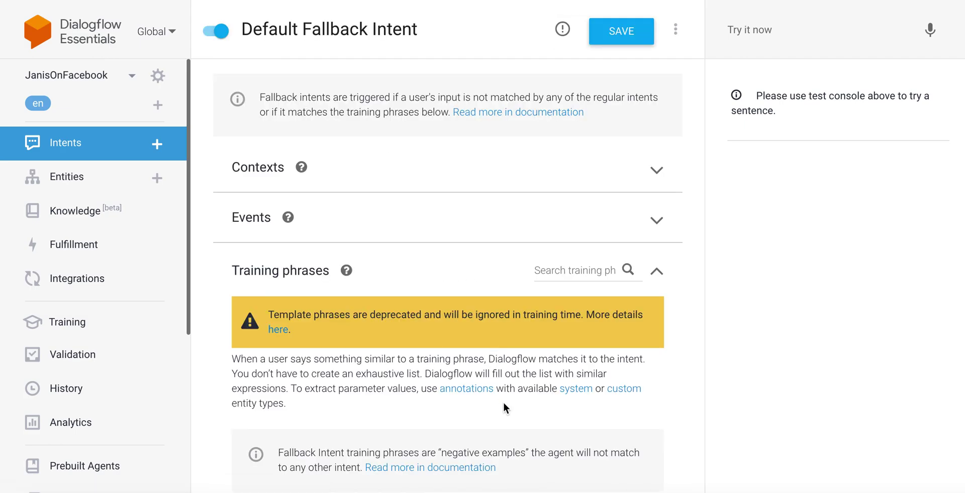
pyautogui.scroll(-10, 504, 404)
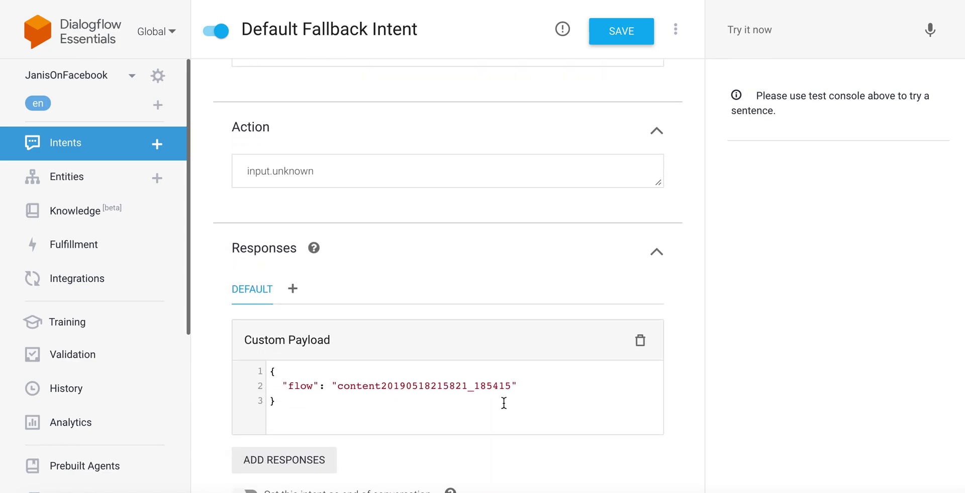
pyautogui.scroll(-2, 504, 403)
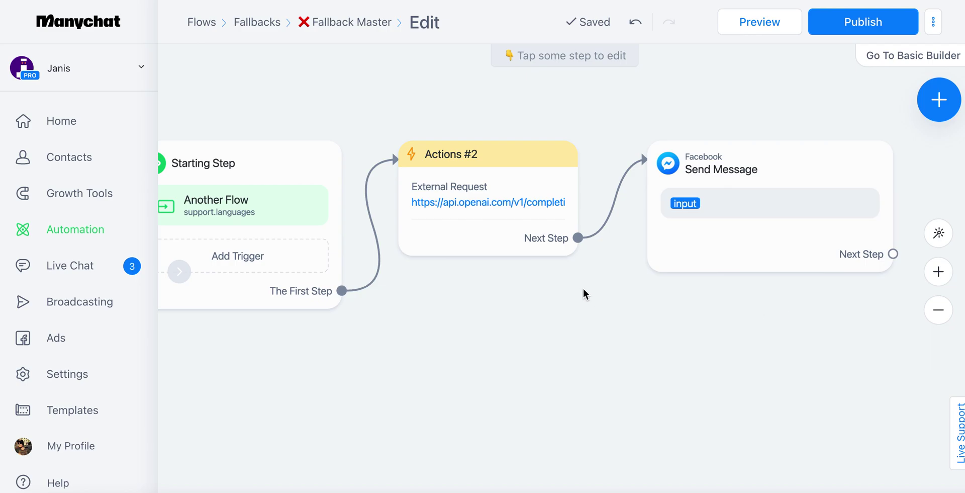
# Step: Review the Fallback Master flow's OpenAI External Request feeding the Send Message step
pyautogui.moveTo(541, 181)
pyautogui.moveTo(722, 219)
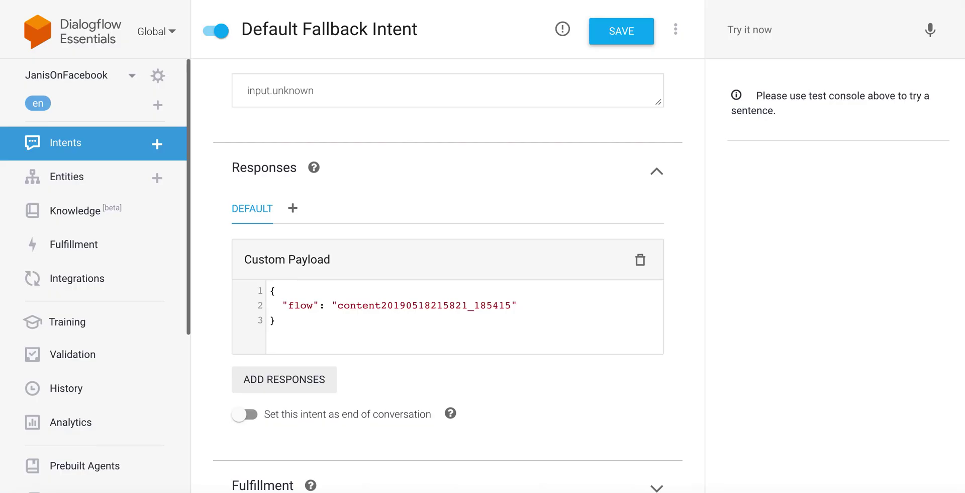
# Step: Scroll through the Default Fallback Intent page in Dialogflow once more
pyautogui.scroll(10, 486, 393)
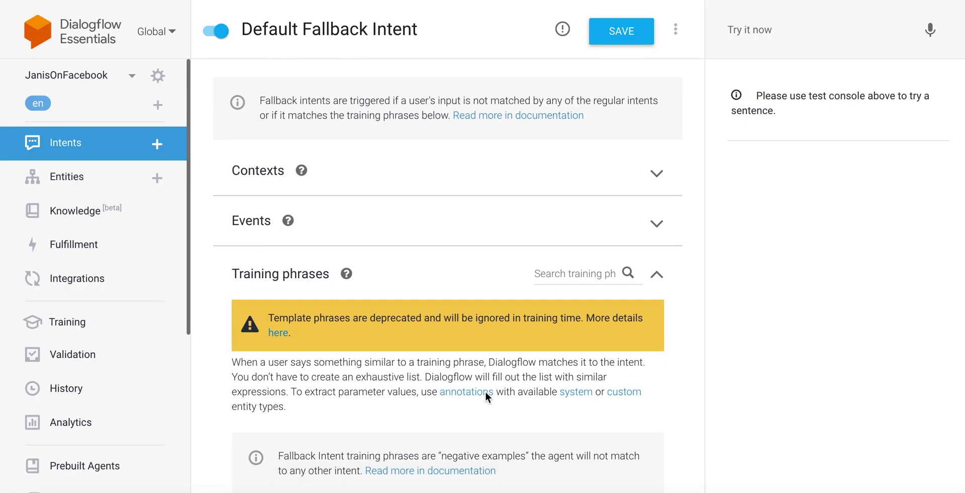
pyautogui.scroll(-4, 487, 399)
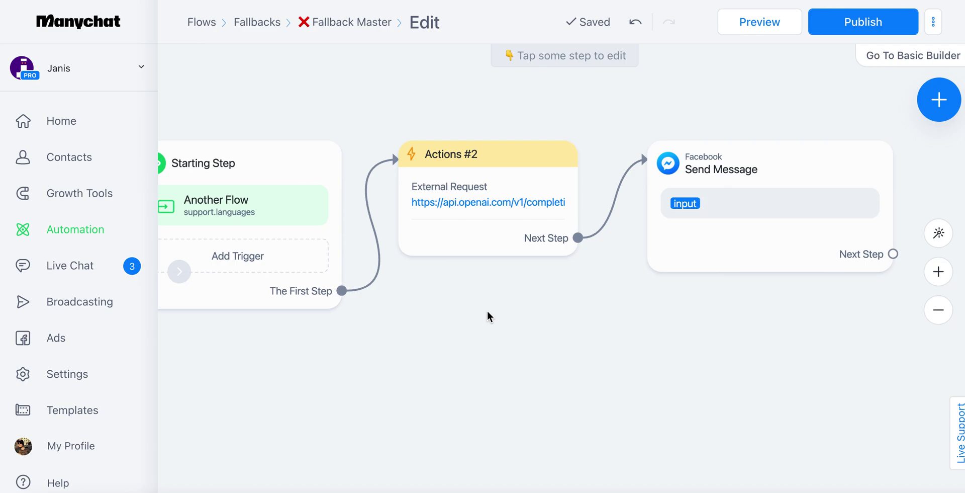
# Step: Pan the Fallback Master canvas, start then cancel a Send Message link, and zoom out
pyautogui.moveTo(824, 346); pyautogui.dragTo(599, 345)
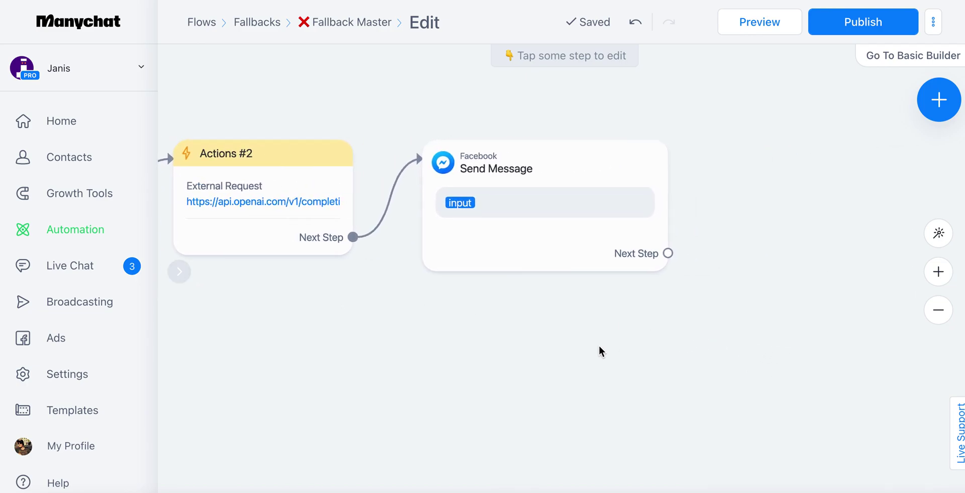
pyautogui.click(456, 229)
pyautogui.moveTo(670, 256); pyautogui.dragTo(745, 147)
pyautogui.click(711, 112)
pyautogui.moveTo(415, 299); pyautogui.dragTo(580, 308)
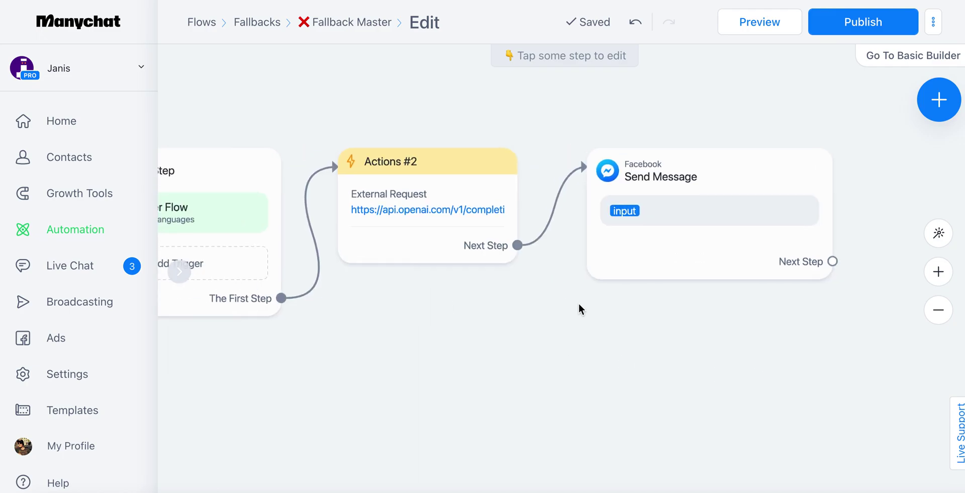
pyautogui.scroll(-3, 578, 304)
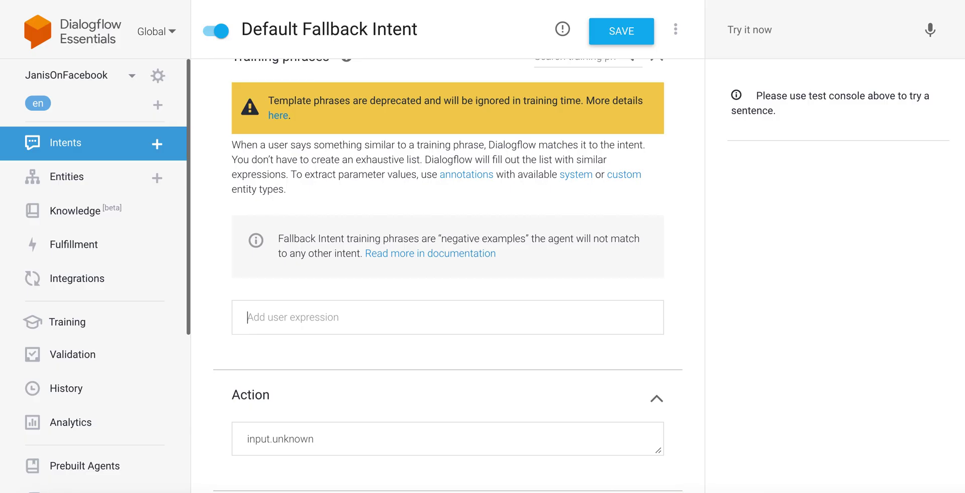
# Step: Scroll the Default Fallback Intent to its input.unknown action and Custom Payload response
pyautogui.scroll(-6, 478, 395)
pyautogui.scroll(4, 478, 394)
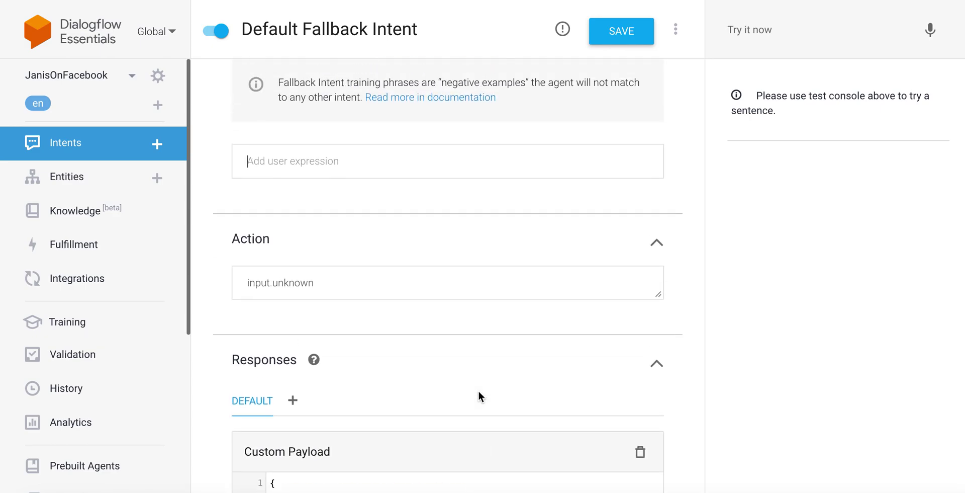